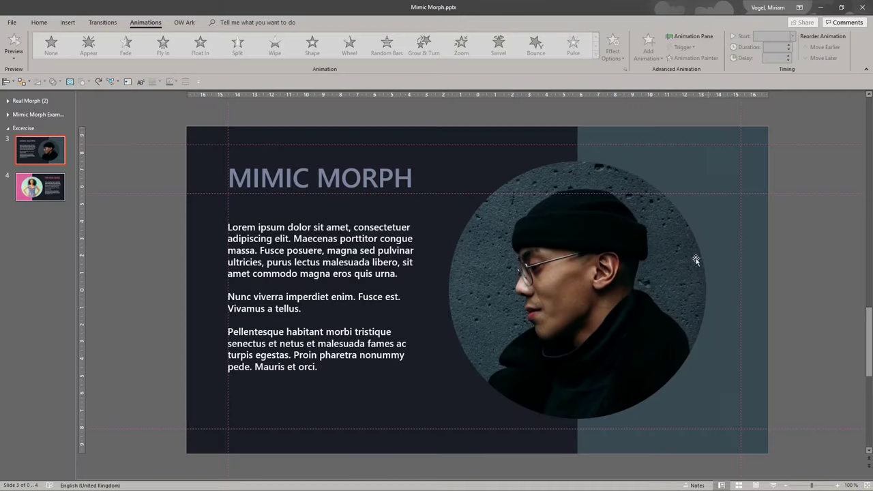
Step: Show the Selection pane and review the object names on slides 3 and 4
click(39, 23)
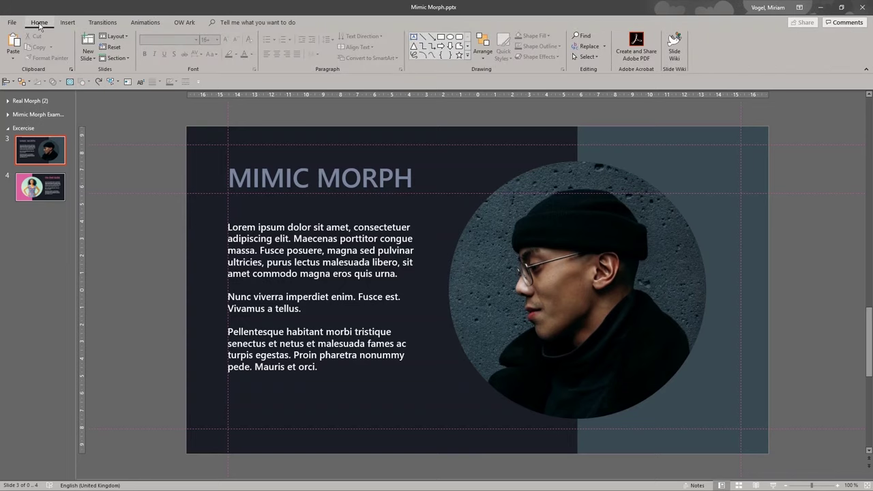
click(598, 60)
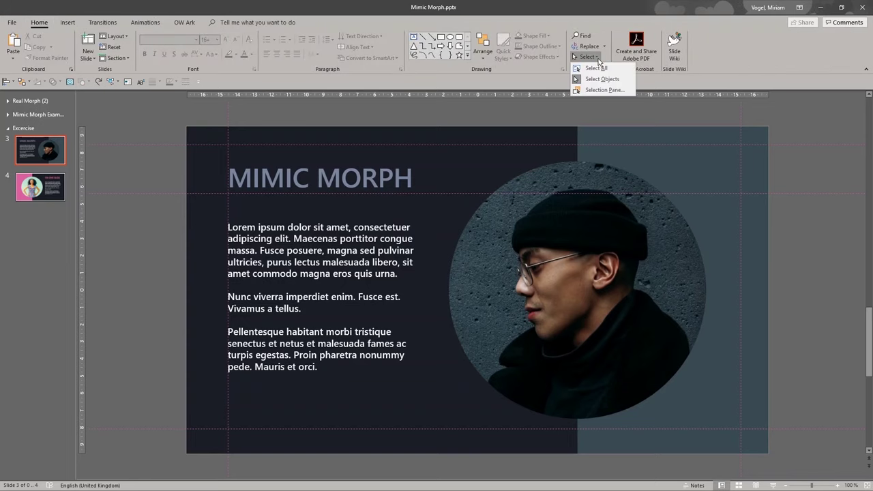
click(616, 93)
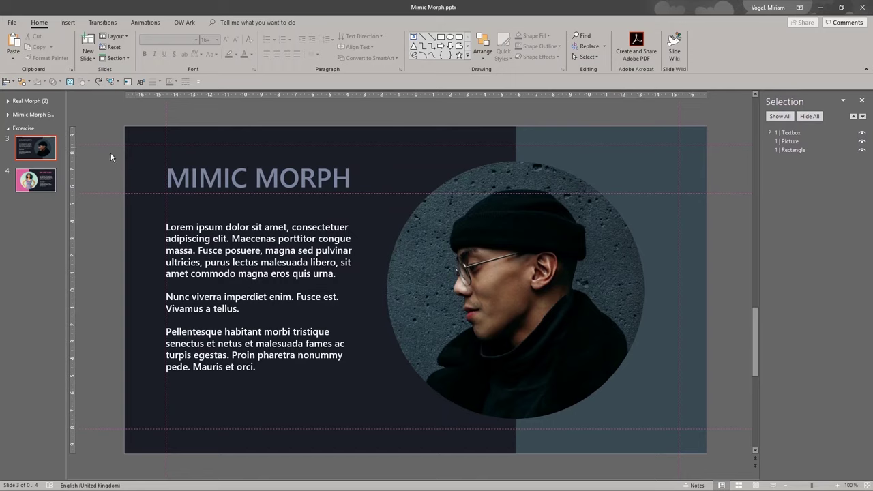
click(26, 186)
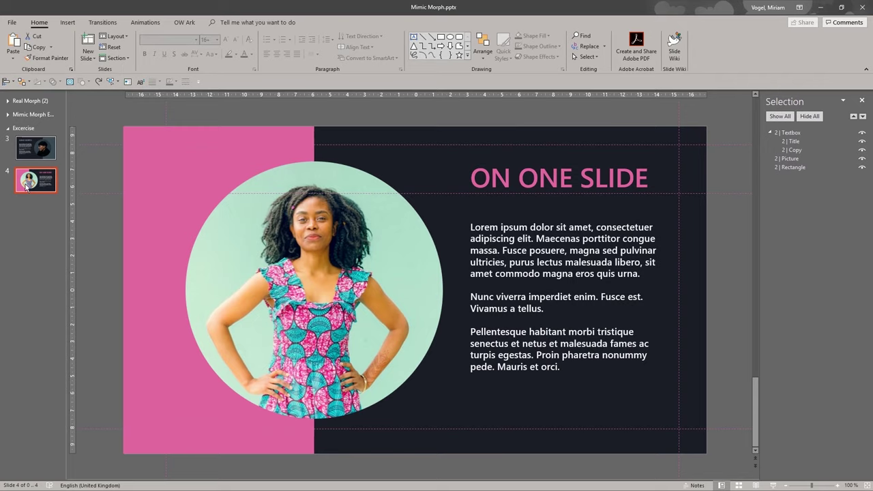
Step: Copy the text group, picture and rectangle from slide 4 and paste them onto slide 3
click(110, 113)
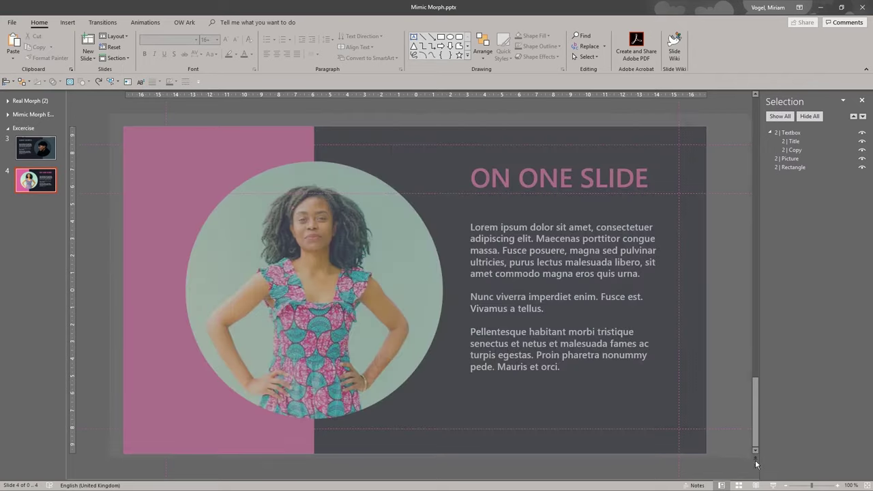
drag(756, 463, 747, 473)
key(ctrl+c)
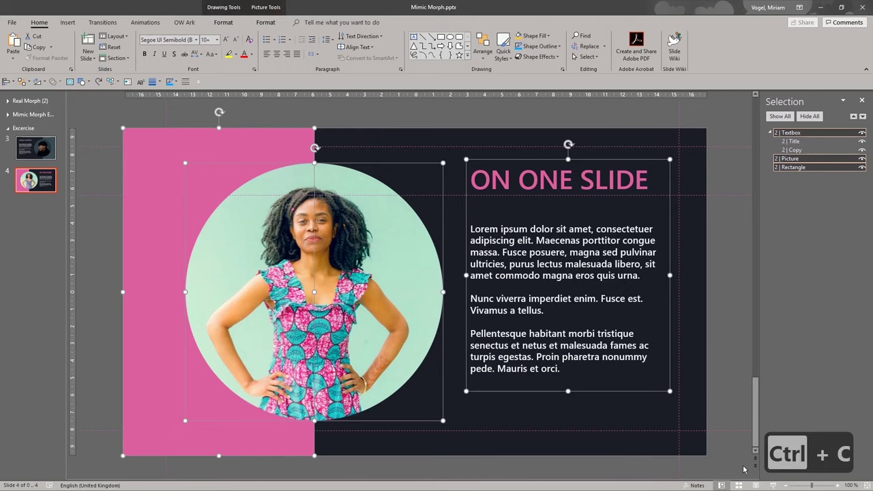
click(53, 154)
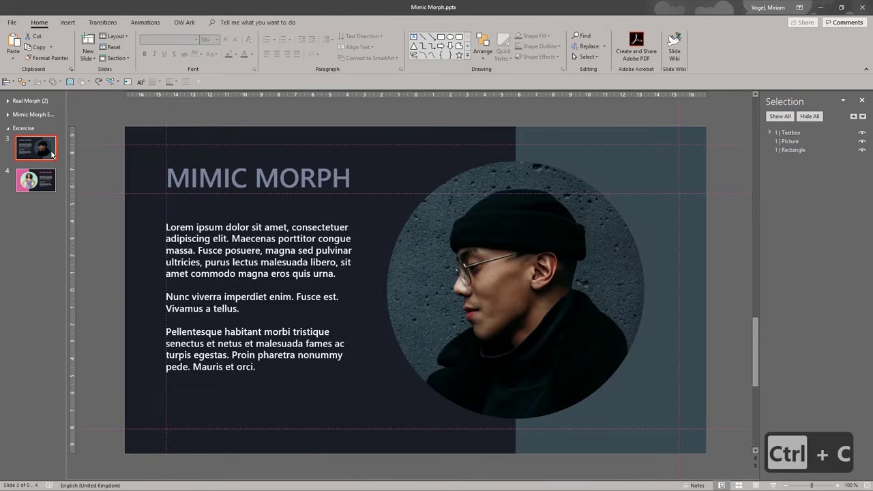
click(103, 158)
key(ctrl+v)
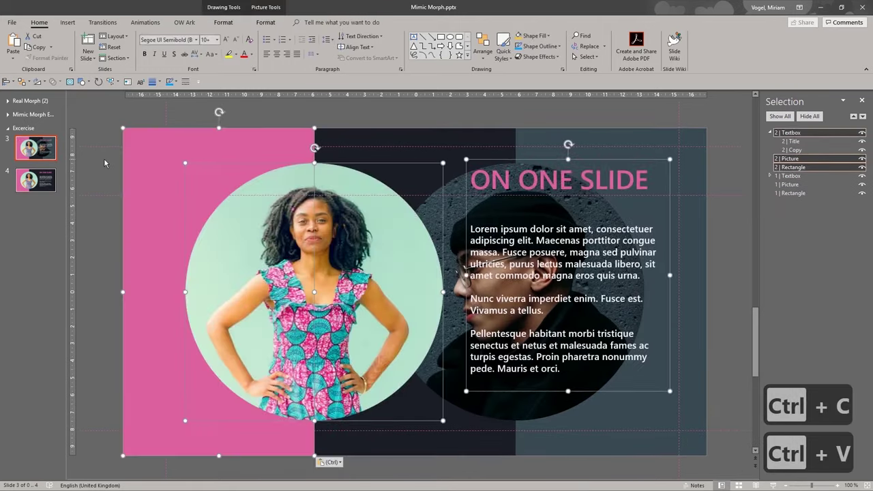
Step: Move the pasted objects straight down to just below the slide and close the Selection pane
drag(194, 131, 240, 462)
scroll(466, 448, down, 1)
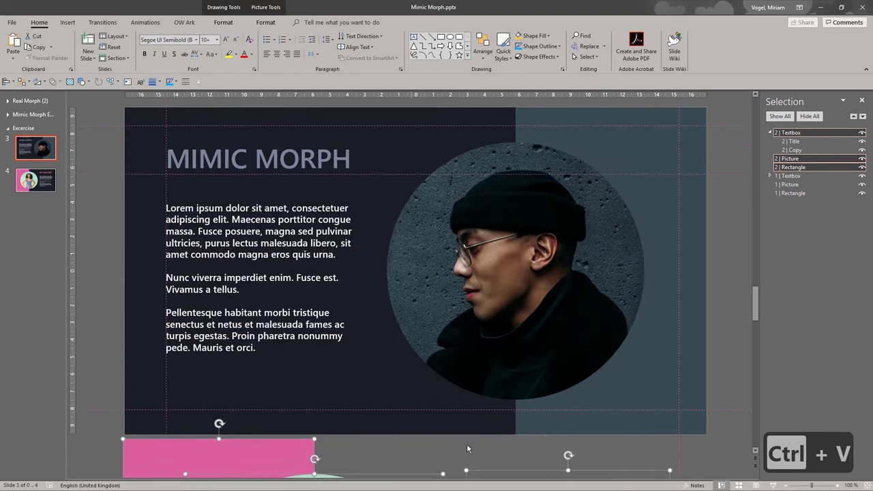
click(770, 133)
click(862, 101)
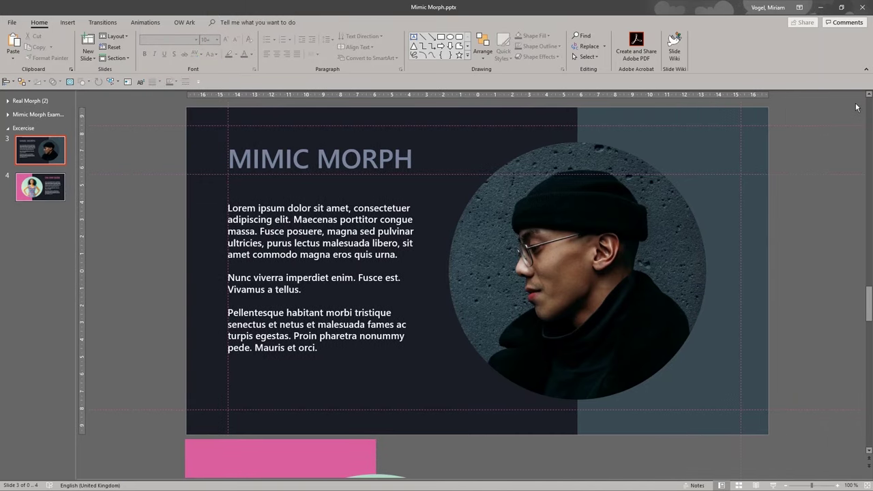
Step: Show the Animation Pane and add Lines motion paths with direction Up to the MIMIC MORPH and ON ONE SLIDE text groups
click(146, 22)
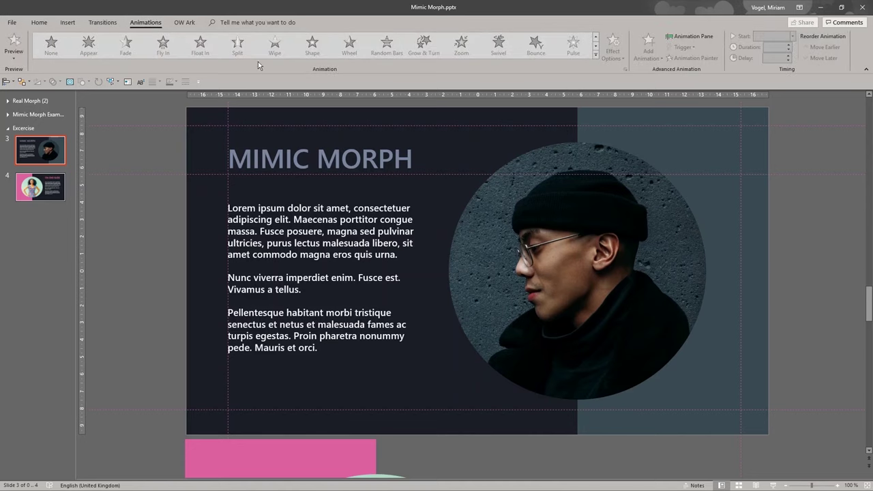
click(680, 36)
scroll(684, 131, down, 3)
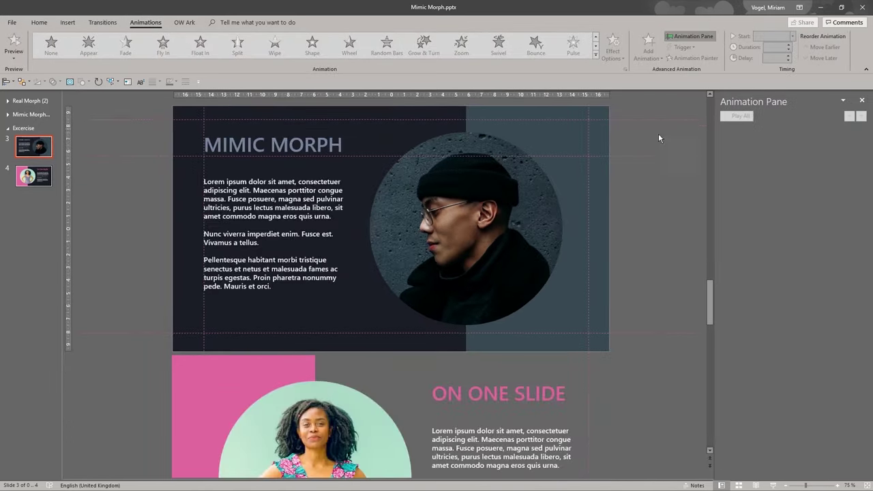
drag(164, 120, 430, 369)
key(ctrl+g)
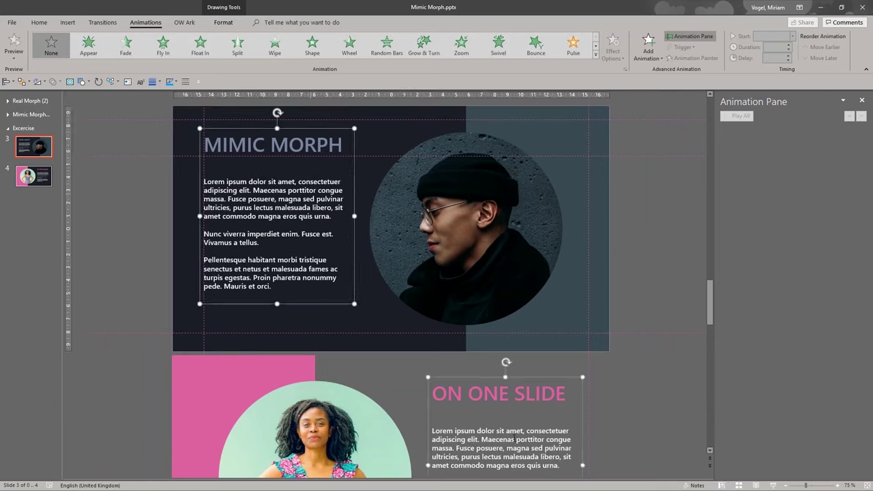
click(650, 53)
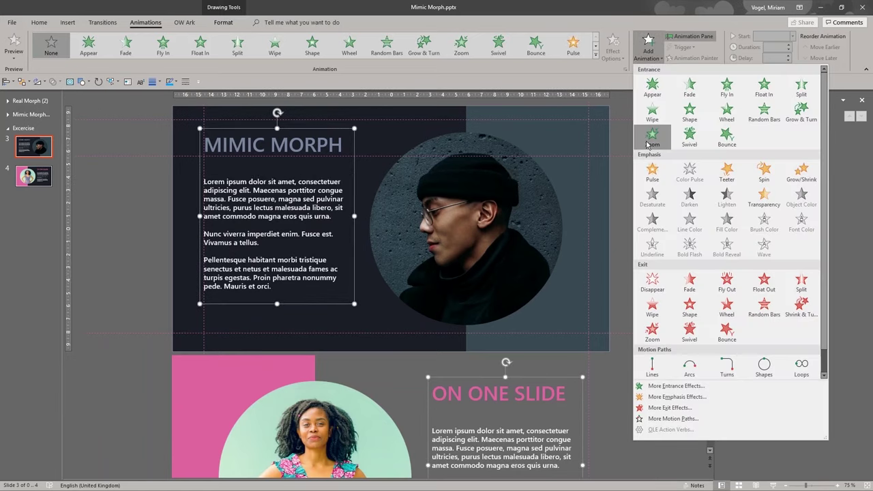
click(656, 373)
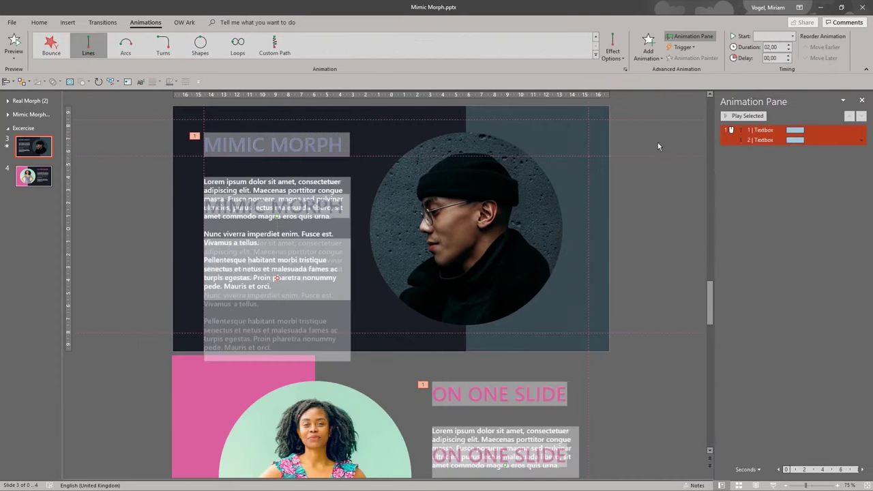
click(613, 49)
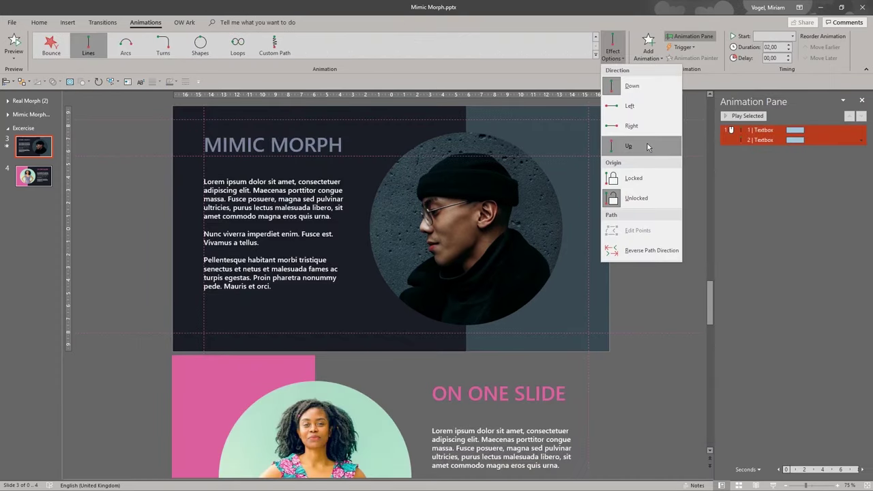
click(648, 147)
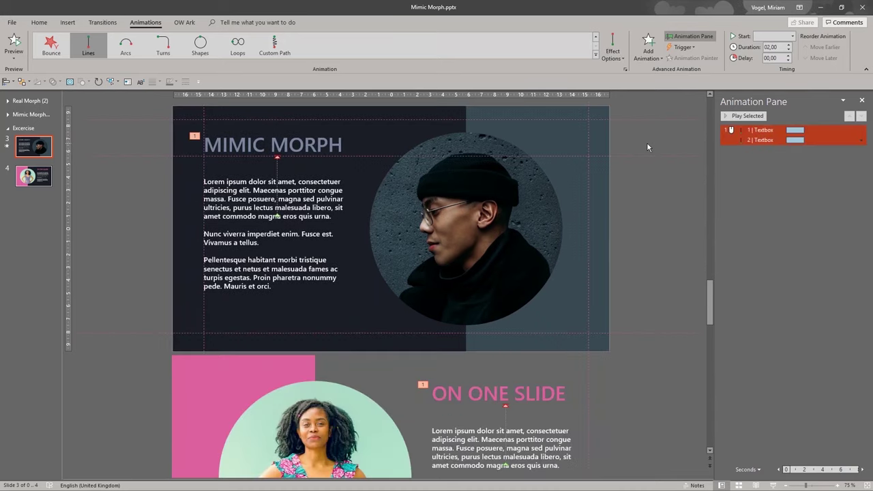
Step: Extend the MIMIC MORPH text path to end above the slide and the ON ONE SLIDE text path to end on the slide
ctrl+scroll(646, 151, down, 3)
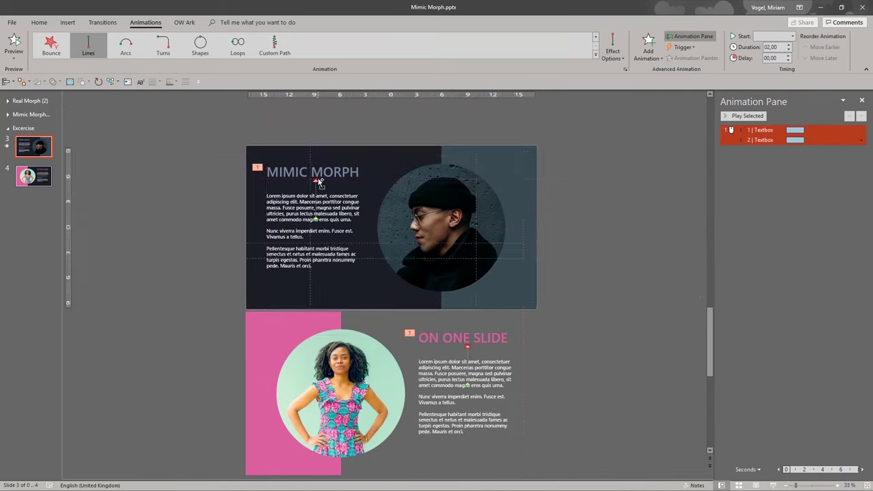
ctrl+scroll(300, 198, down, 2)
click(339, 259)
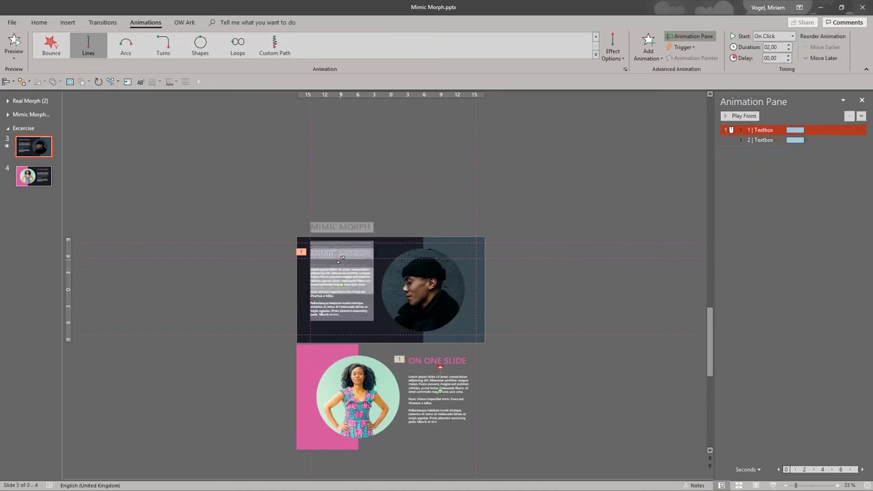
drag(340, 244, 349, 146)
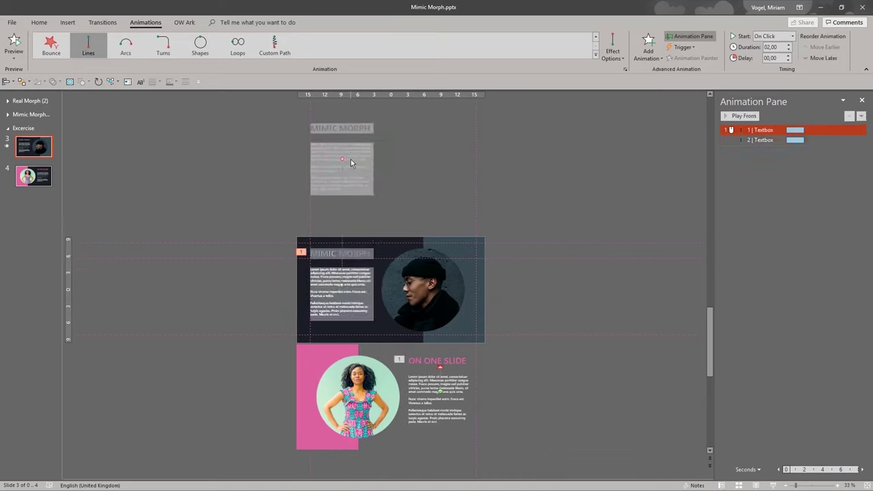
click(436, 362)
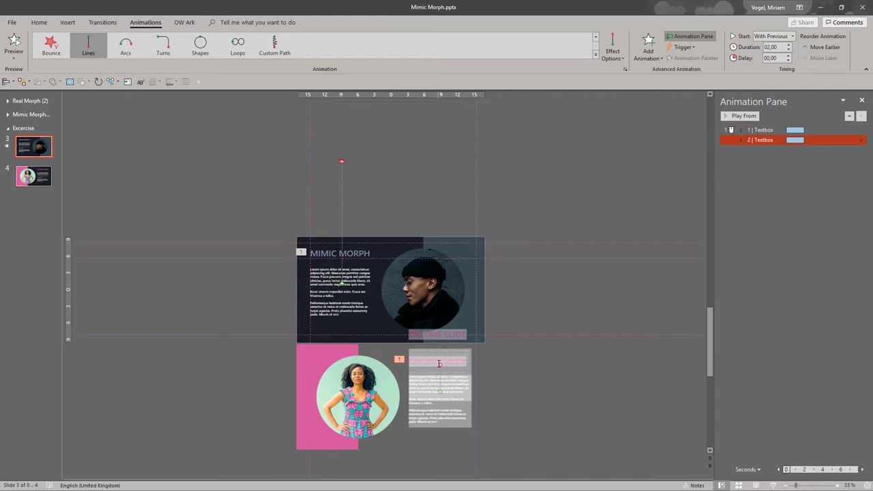
drag(440, 365, 427, 284)
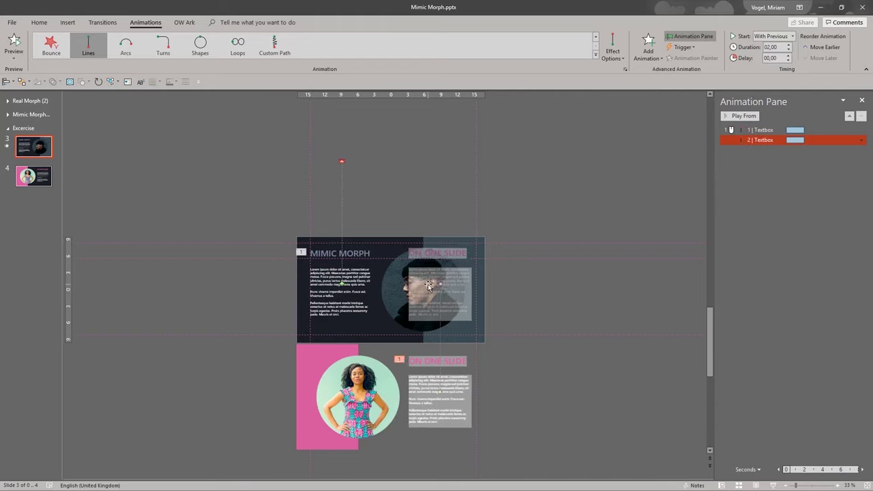
Step: Move the pink rectangle and the woman's picture off the slide to its left, level with the slide
click(328, 396)
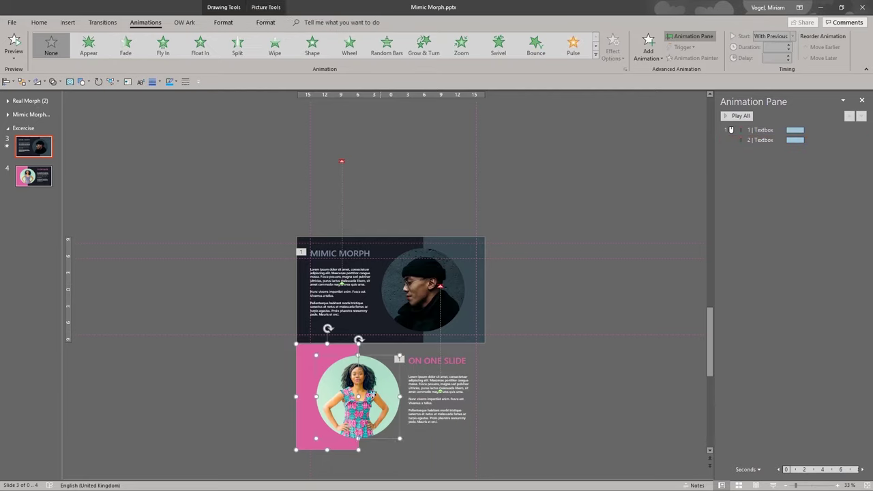
drag(372, 400, 250, 296)
scroll(233, 313, up, 4)
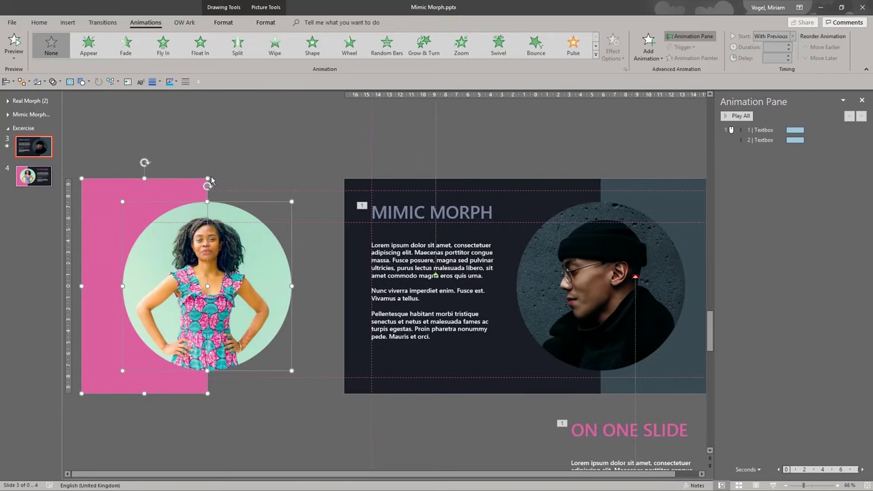
Step: Apply Lines motion paths with direction Right to both pictures and both coloured rectangles
shift+click(558, 261)
shift+click(655, 187)
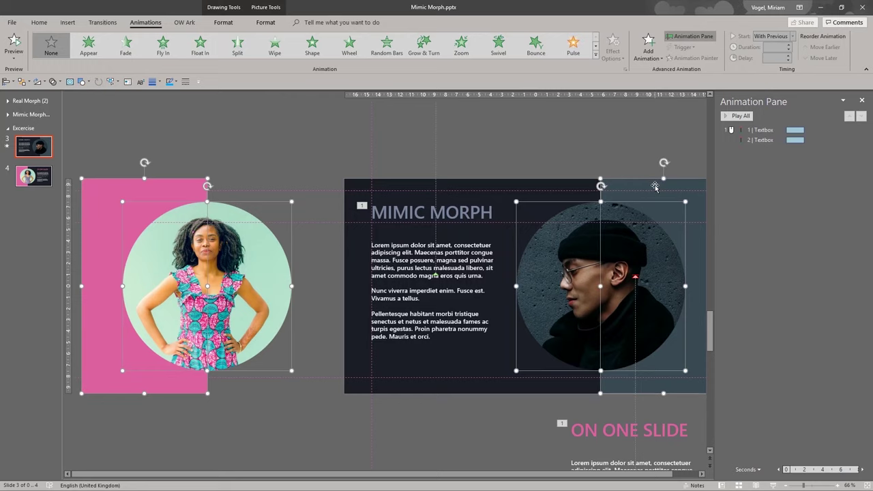
click(596, 55)
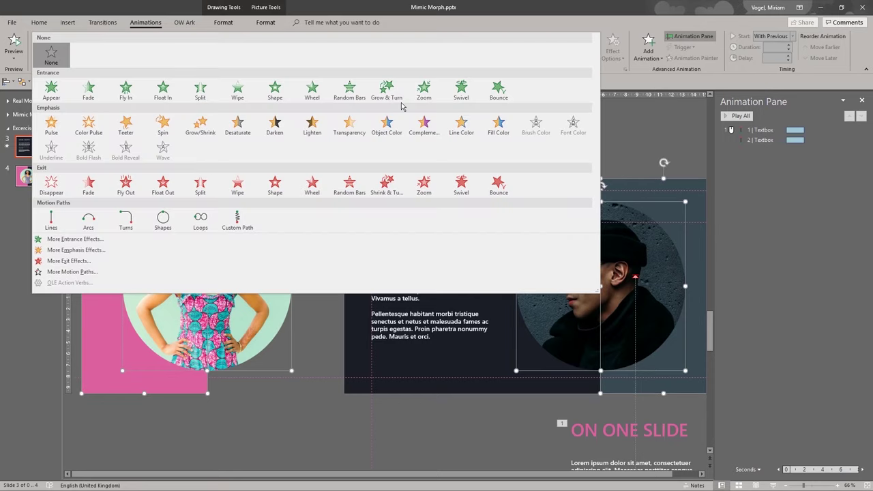
click(52, 219)
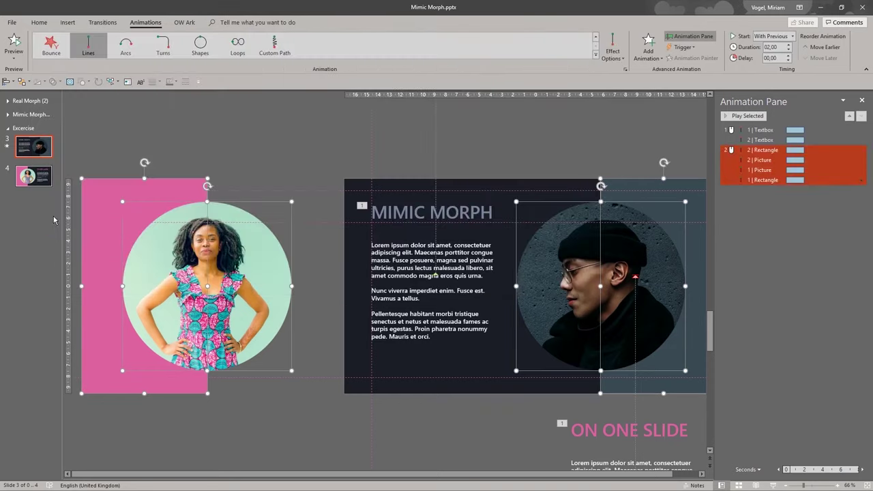
click(613, 51)
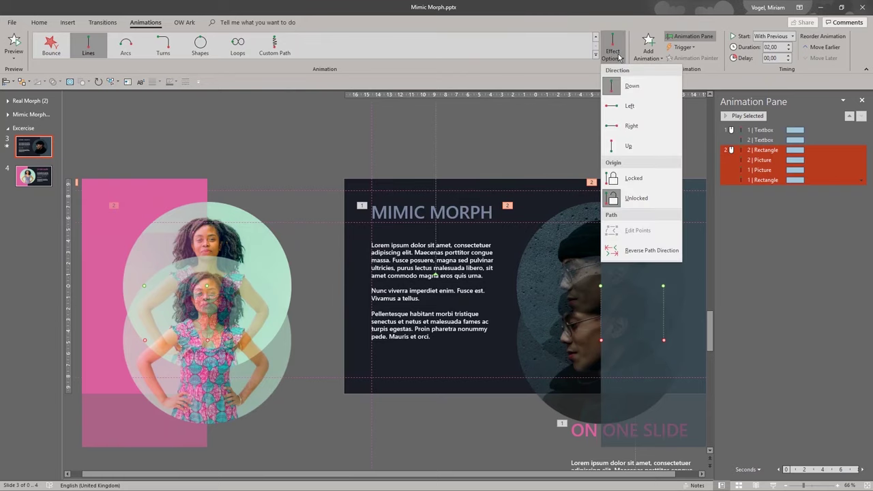
click(643, 126)
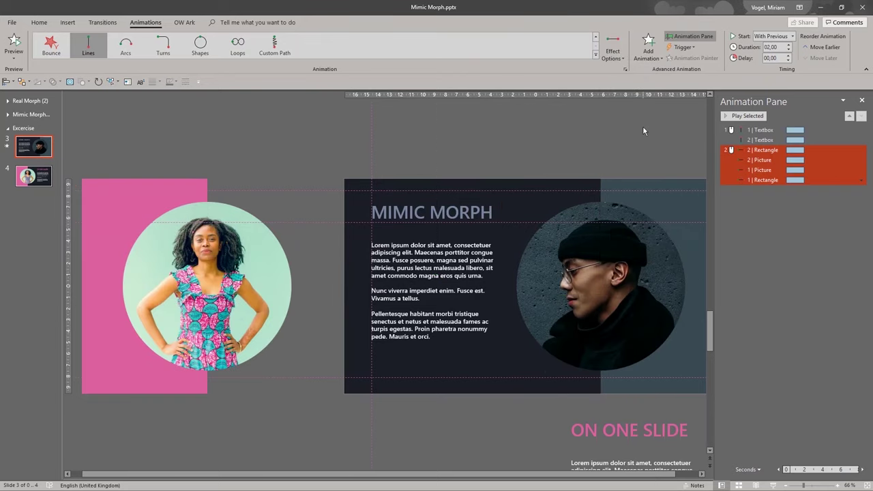
Step: Extend the motion paths of the woman's picture and the pink rectangle so both end on the slide's left side
click(301, 286)
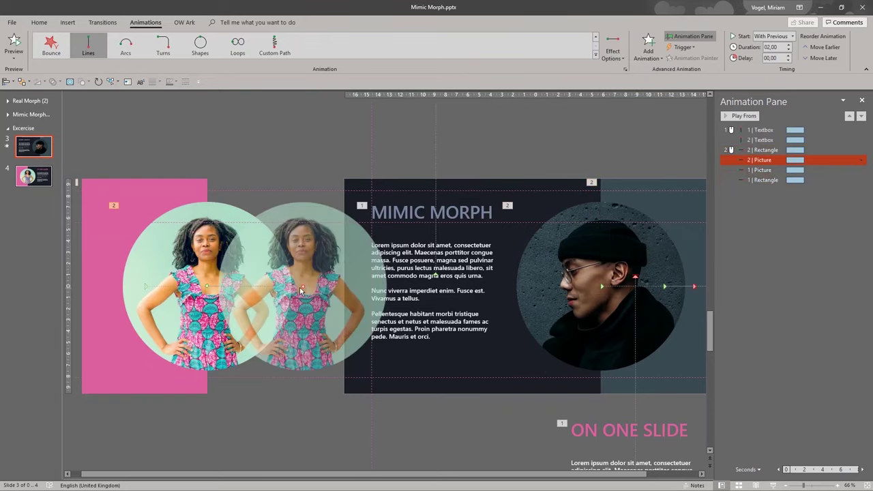
drag(301, 286, 463, 278)
click(139, 196)
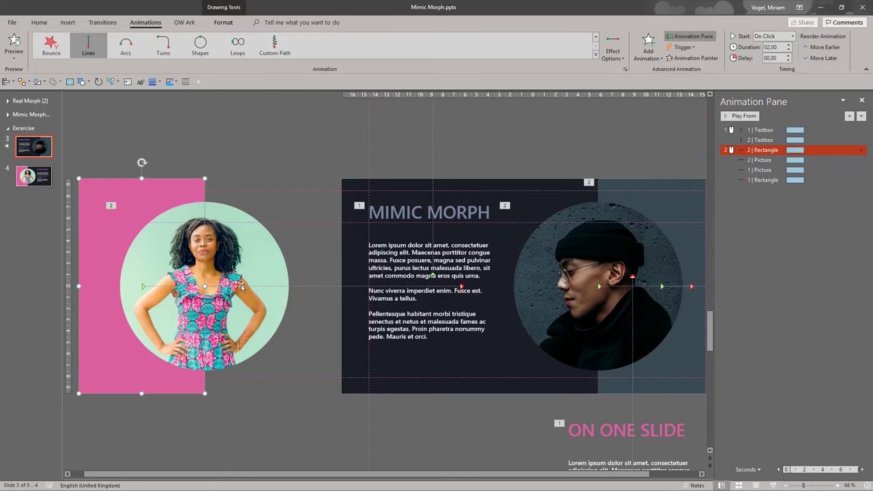
drag(237, 289, 405, 268)
Step: Extend the motion paths of the teal rectangle and the man's picture so both end beyond the slide's right edge
scroll(609, 265, down, 2)
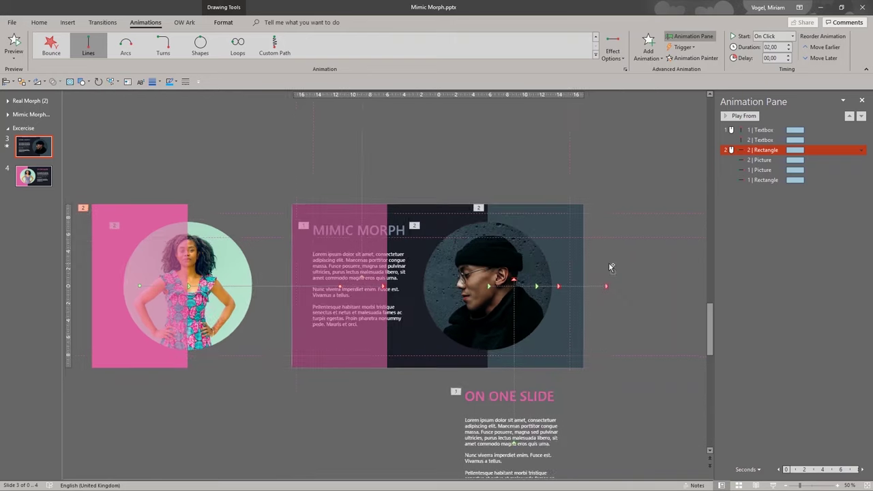
click(607, 285)
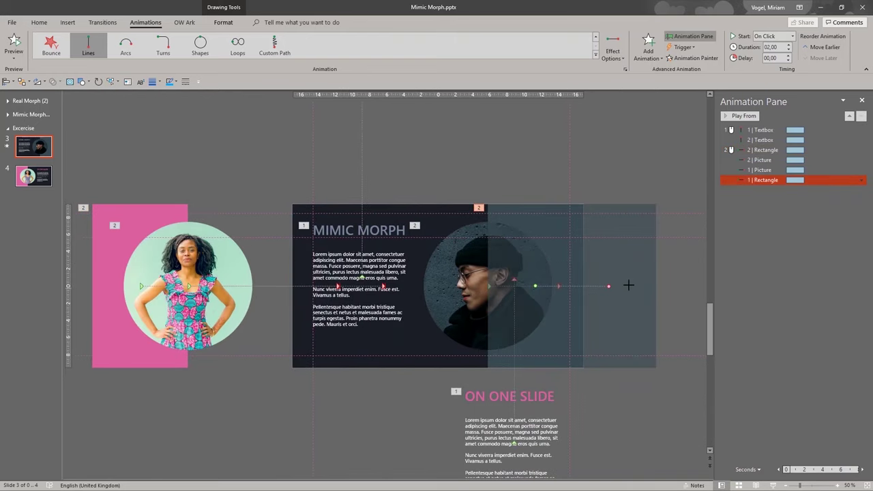
drag(628, 285, 713, 279)
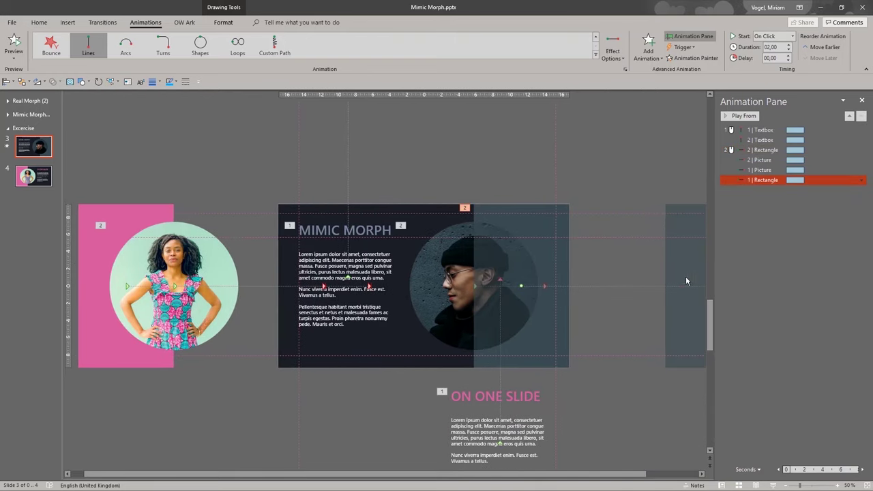
click(449, 272)
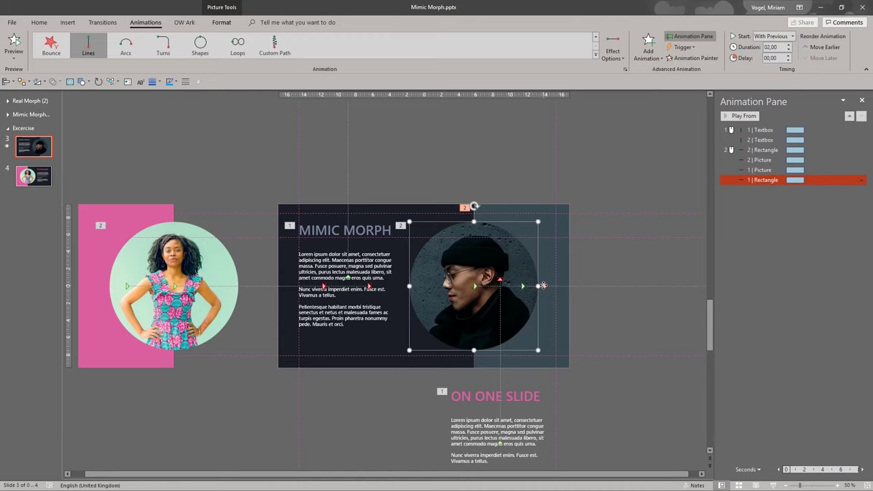
drag(543, 285, 696, 279)
Step: Set the smooth start and smooth end of all six motion path animations to 0 sec
click(762, 130)
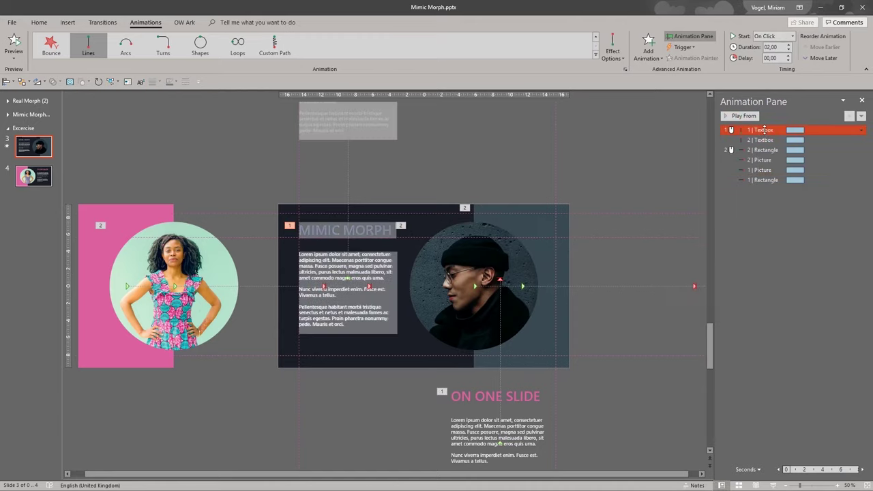
shift+click(771, 180)
double_click(765, 180)
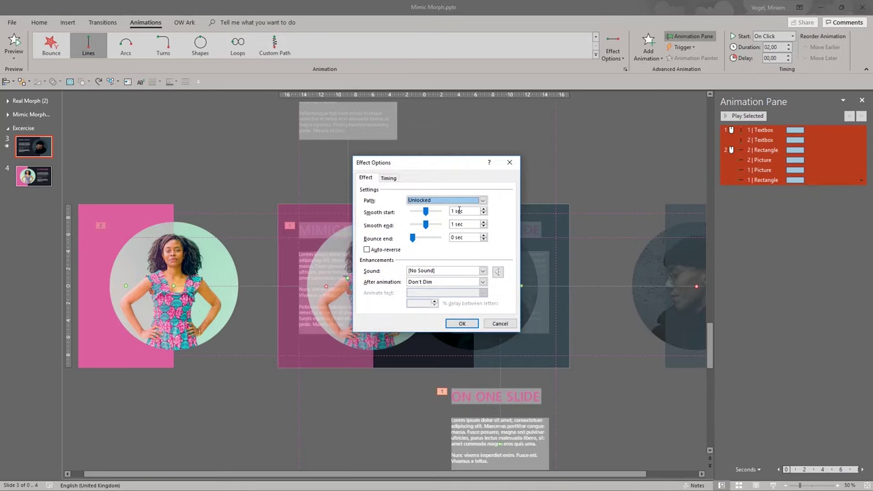
drag(427, 212, 399, 202)
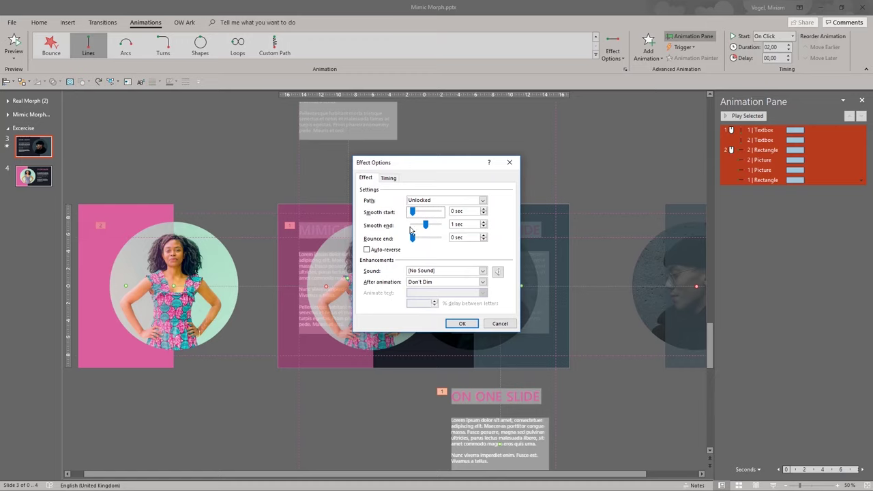
drag(424, 228, 405, 229)
click(462, 323)
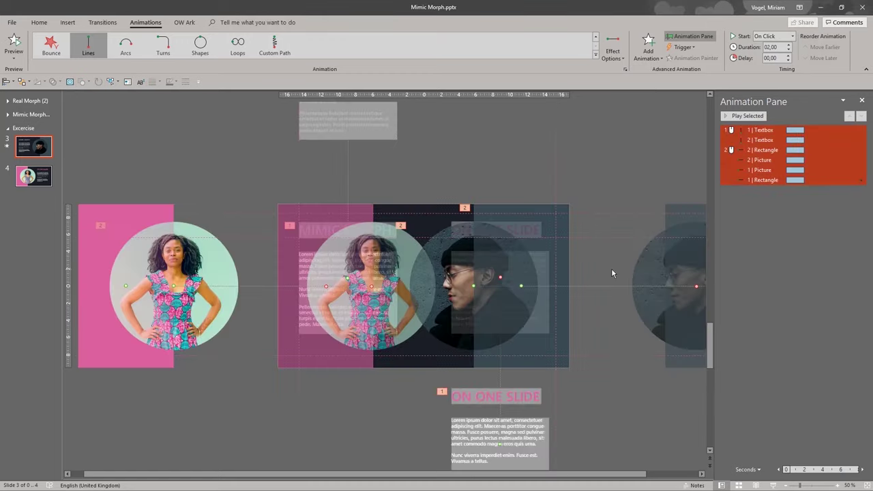
Step: Add a Spin emphasis animation to both circular pictures and set its amount to Half Spin clockwise
click(487, 239)
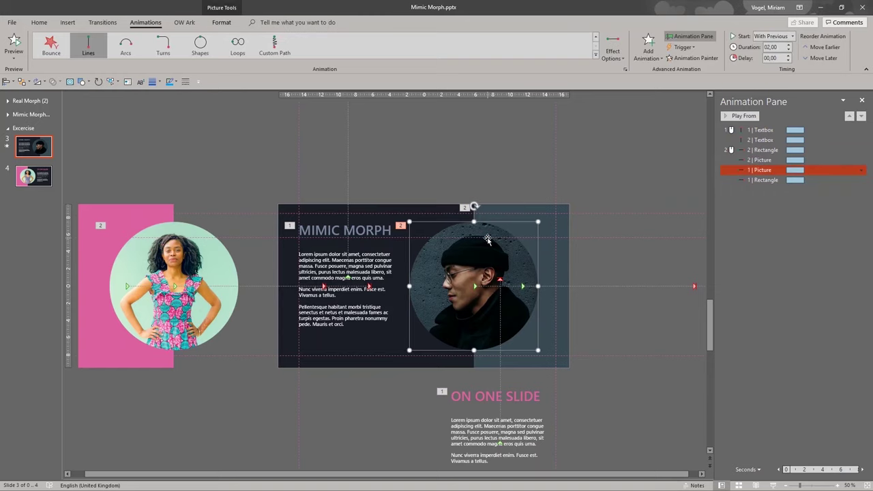
shift+click(205, 254)
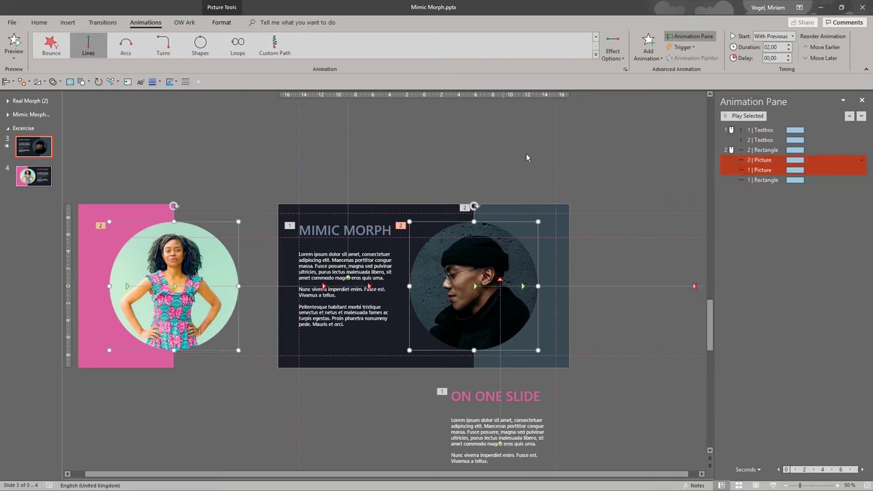
click(647, 49)
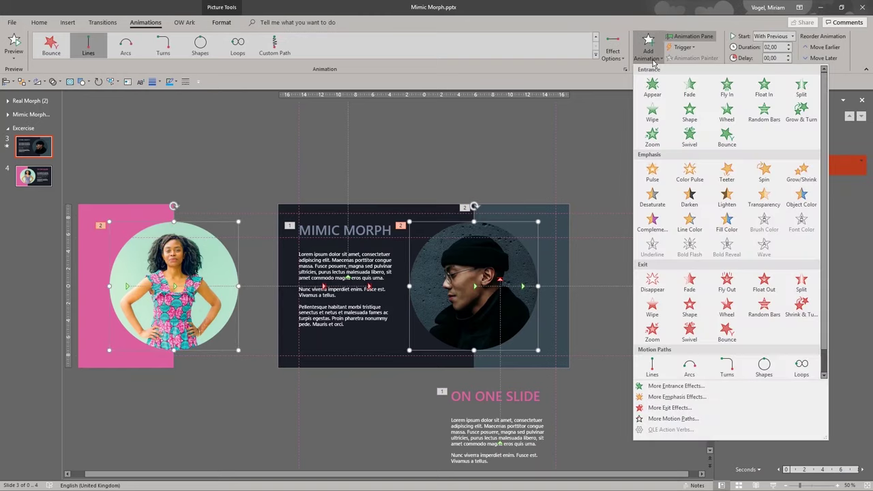
click(763, 175)
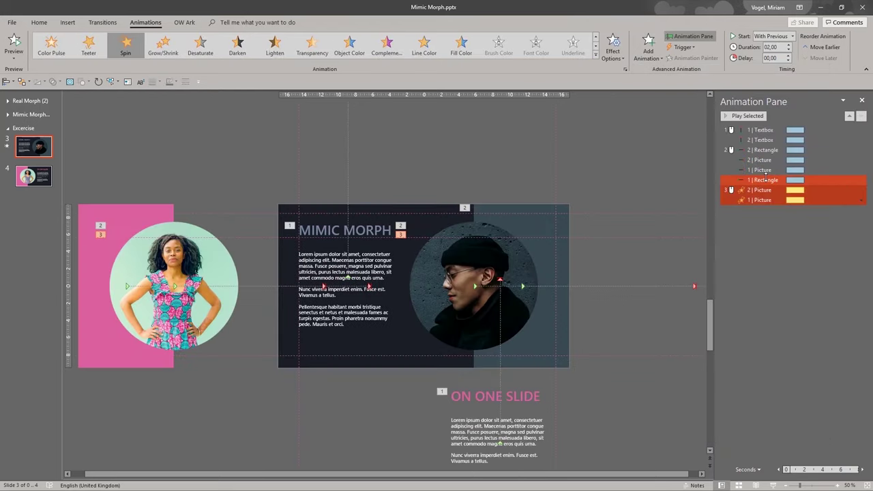
double_click(763, 200)
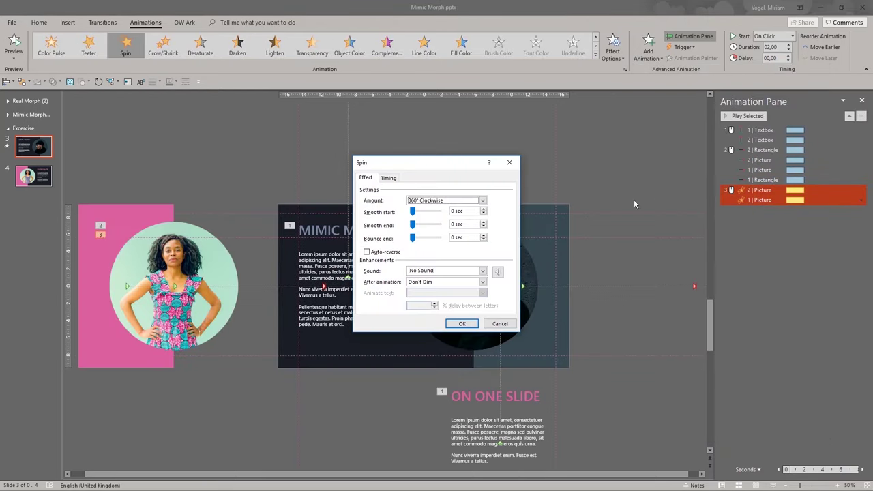
click(482, 201)
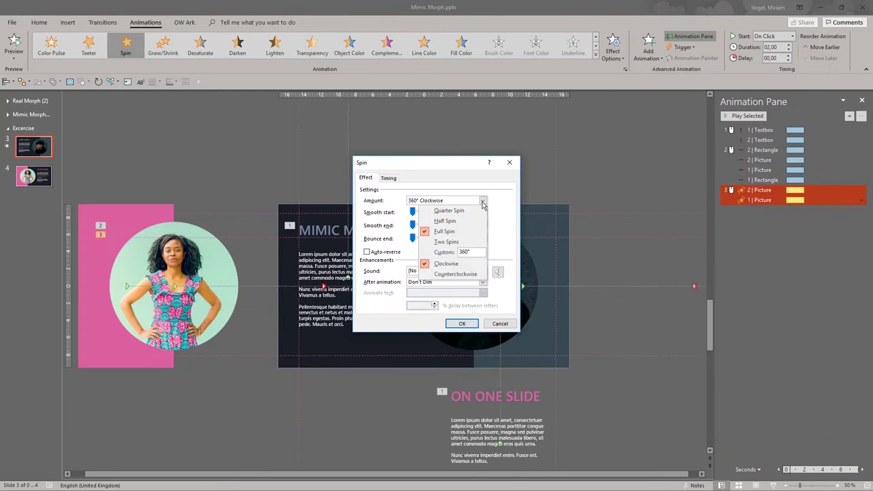
click(445, 221)
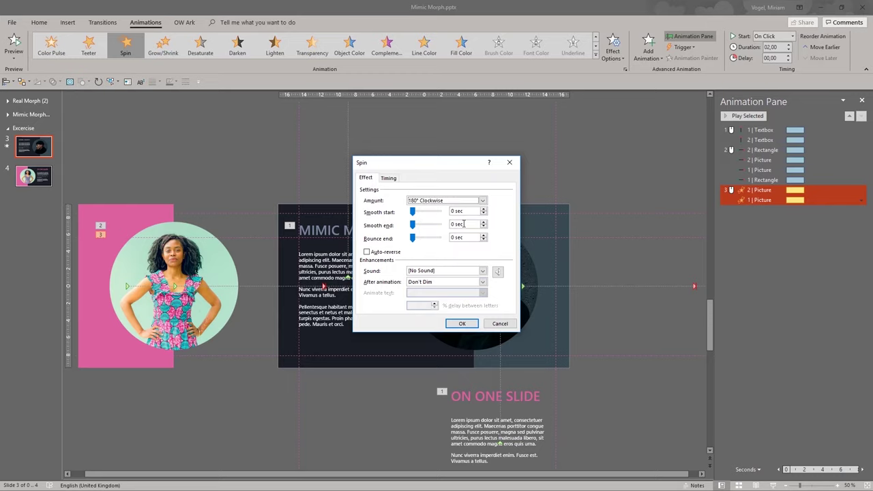
click(461, 324)
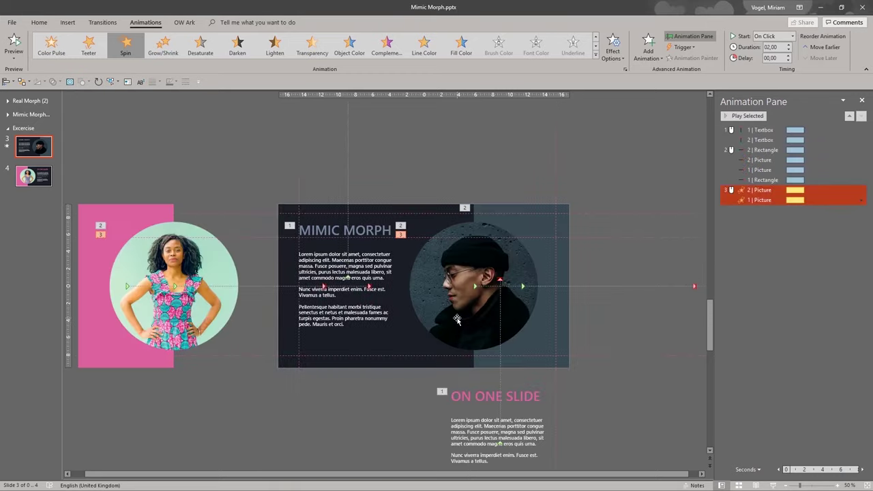
Step: Rotate the woman's picture 180° so it is upside down
click(189, 258)
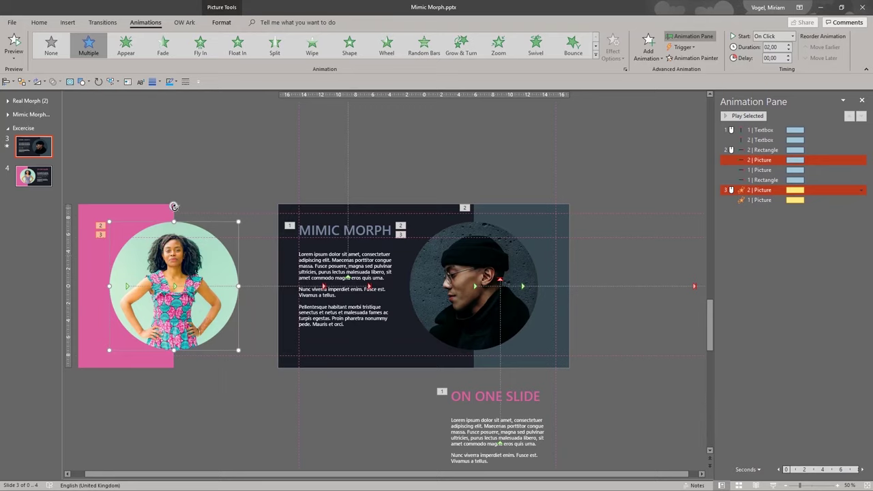
drag(174, 205, 174, 367)
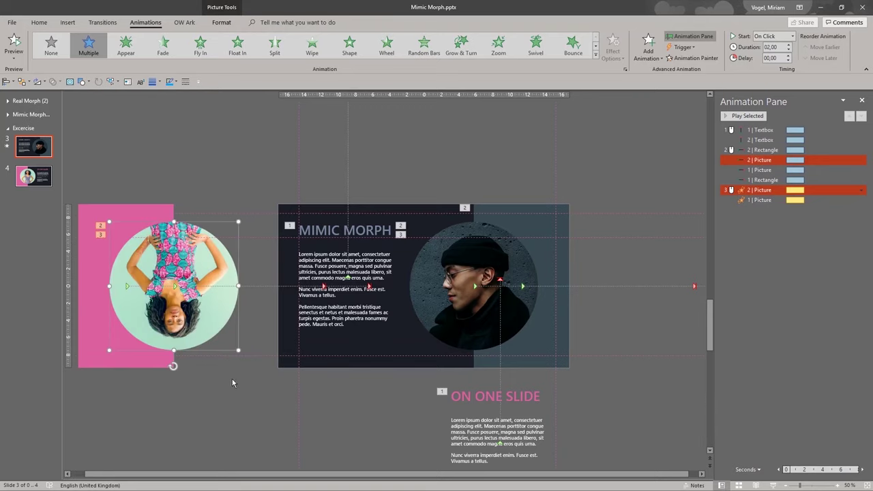
click(686, 239)
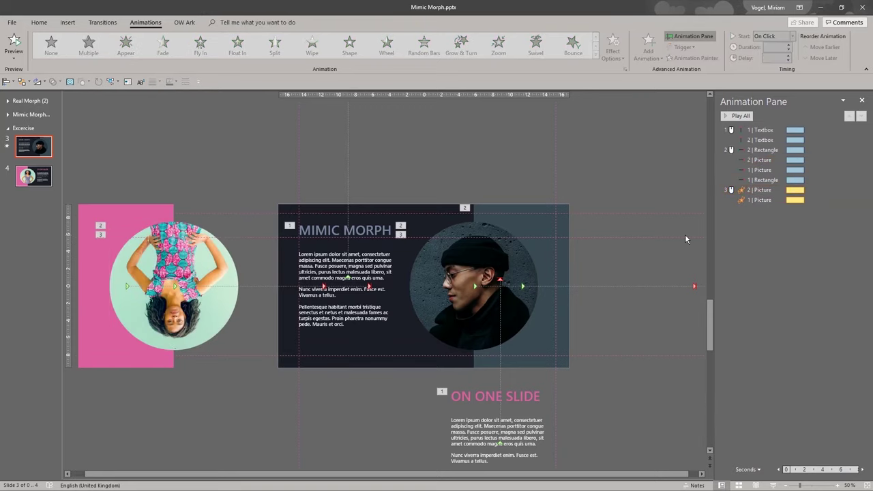
Step: Reorder the man's picture spin and path and the teal rectangle's path to directly follow the MIMIC MORPH text animation
click(761, 201)
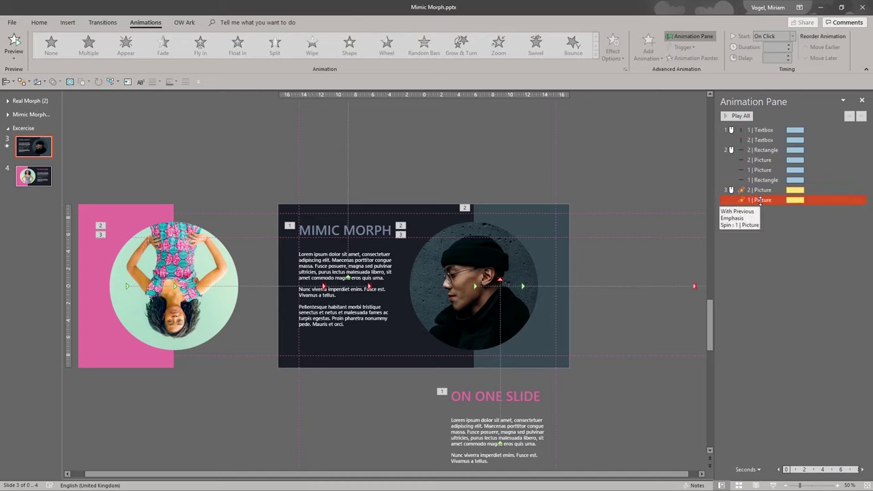
drag(761, 200, 760, 141)
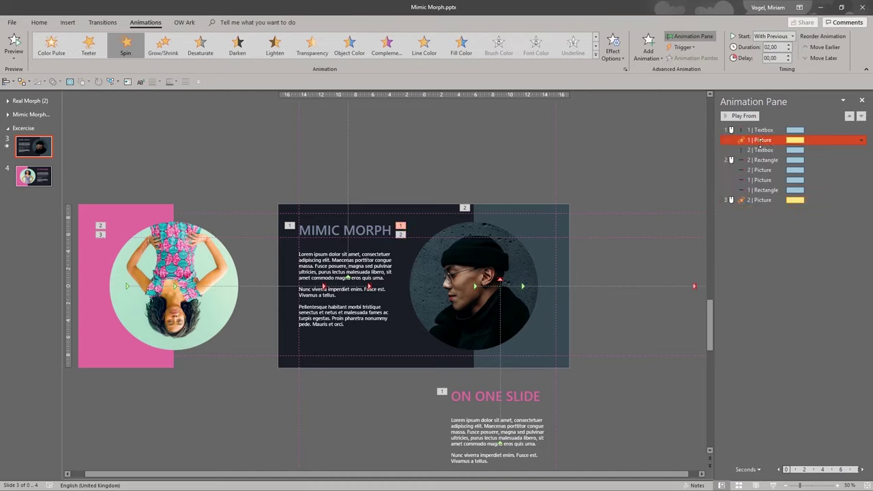
click(761, 180)
shift+click(763, 187)
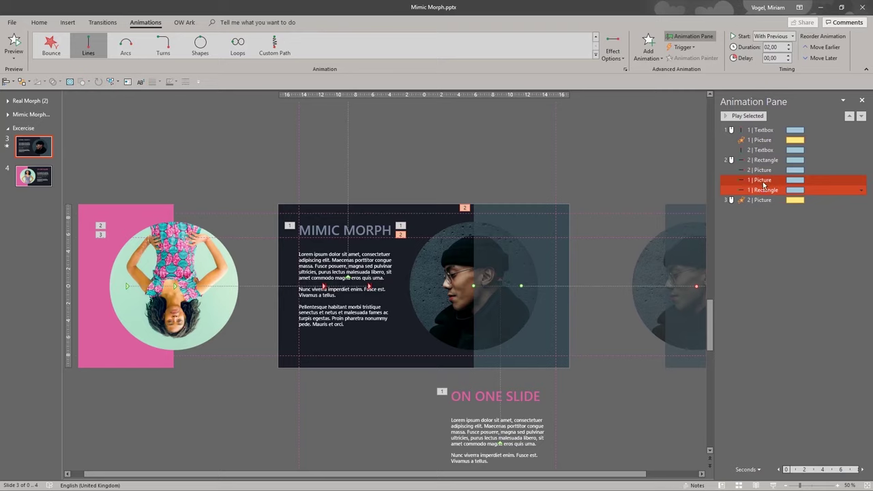
drag(760, 153, 761, 147)
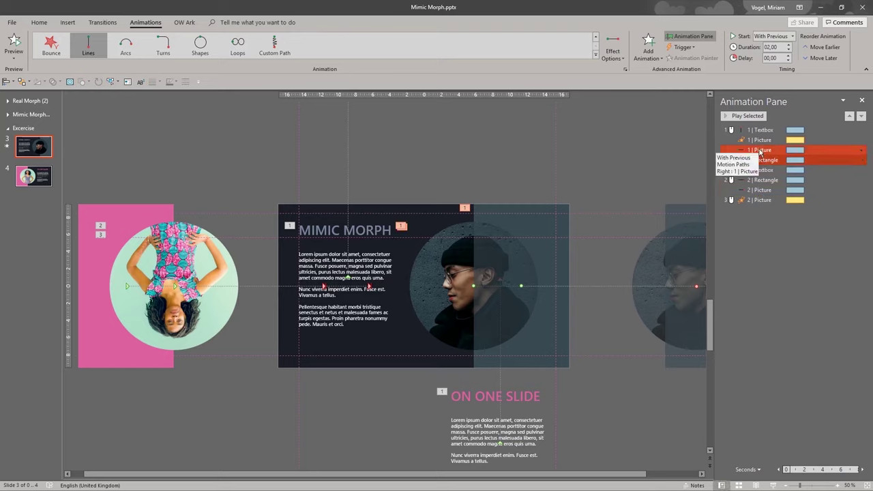
click(762, 243)
click(783, 198)
click(761, 139)
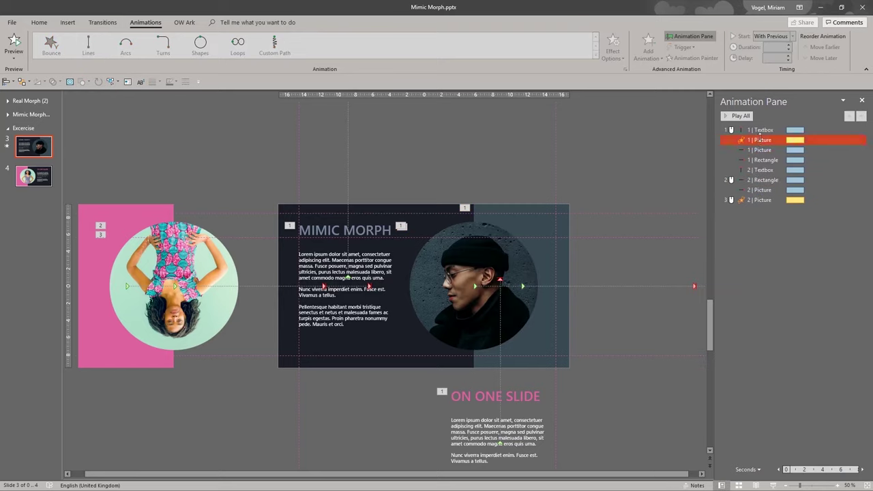
Step: Set the pink rectangle's path and the woman's picture path and spin to start With Previous
click(760, 179)
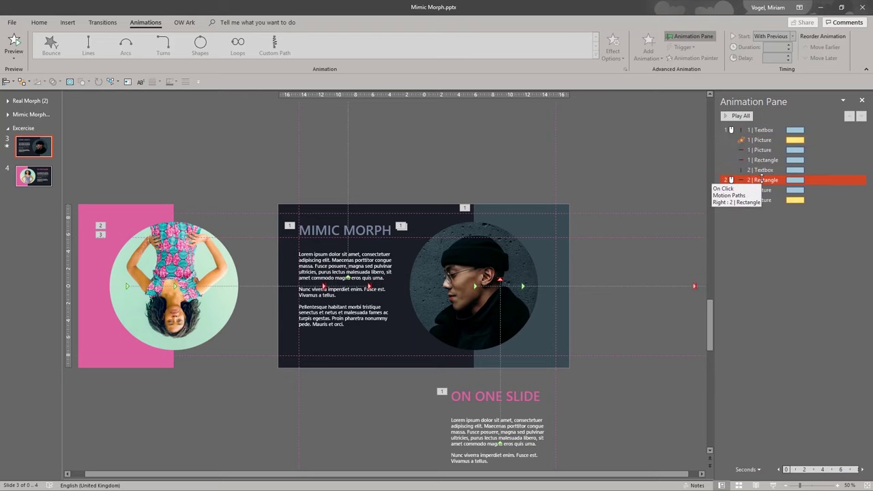
ctrl+click(761, 200)
shift+click(762, 201)
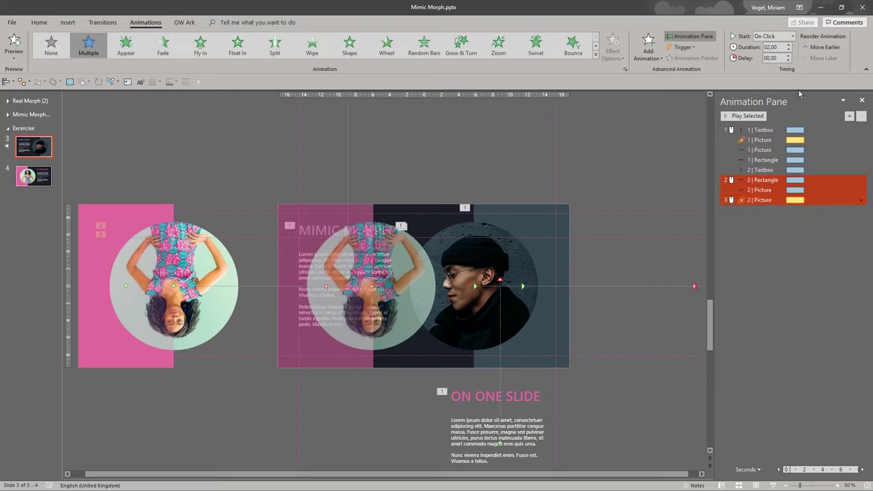
click(792, 38)
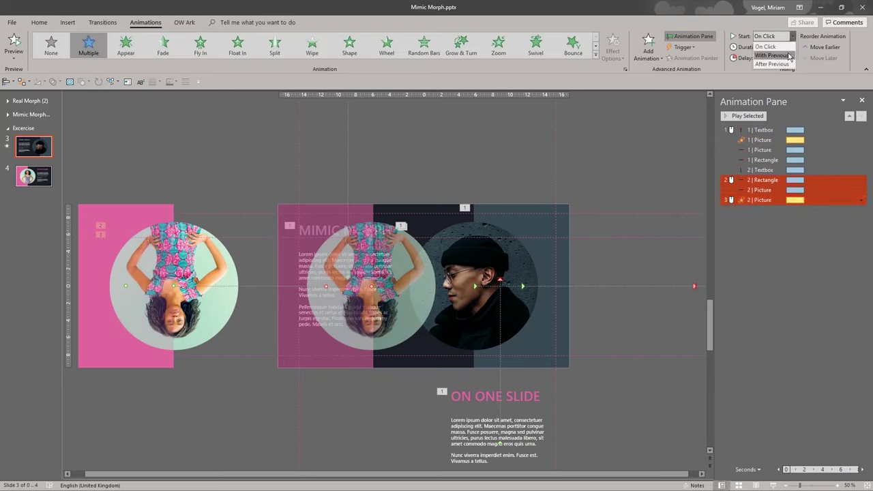
click(789, 56)
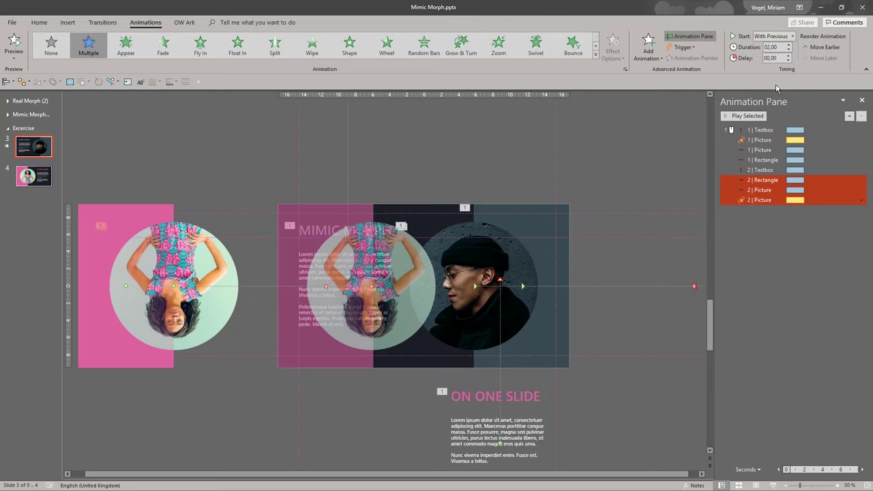
Step: Set the duration of all eight animations to 1,25 seconds
click(761, 130)
shift+click(759, 199)
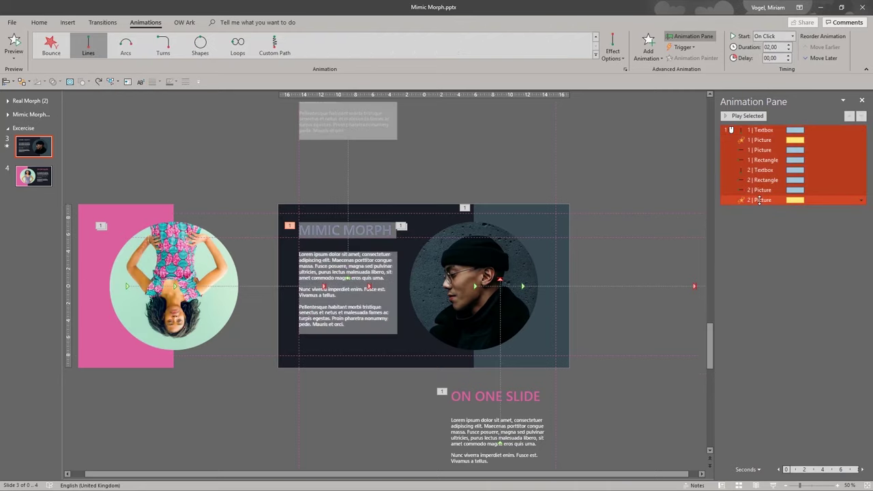
click(778, 48)
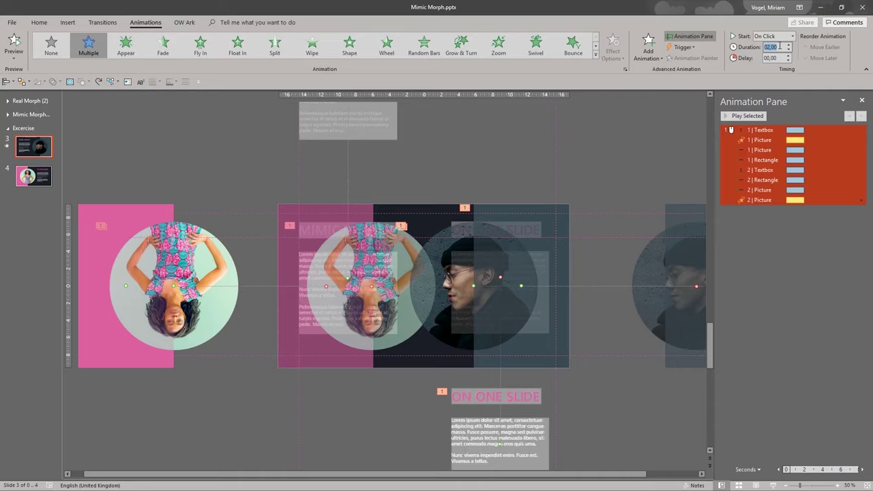
text(1,25)
key(Return)
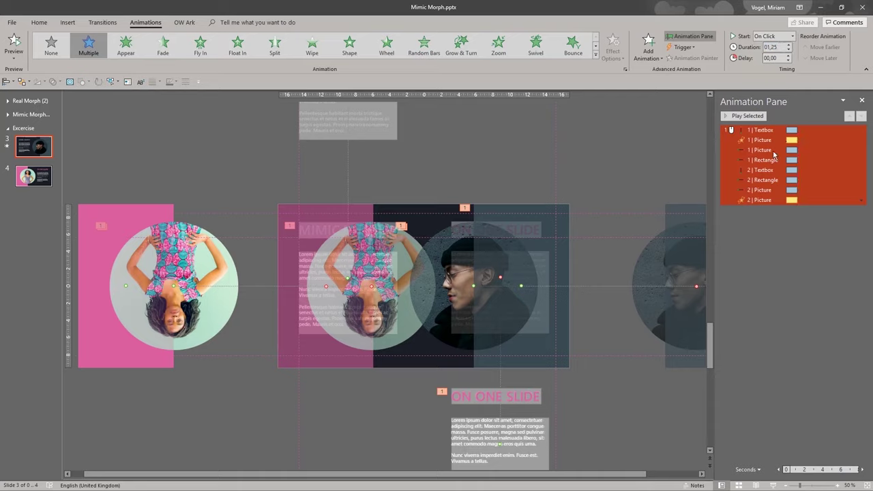
Step: Set a delay of 0,75 seconds for the animations of the ON ONE SLIDE text, pink rectangle and woman's picture
click(762, 170)
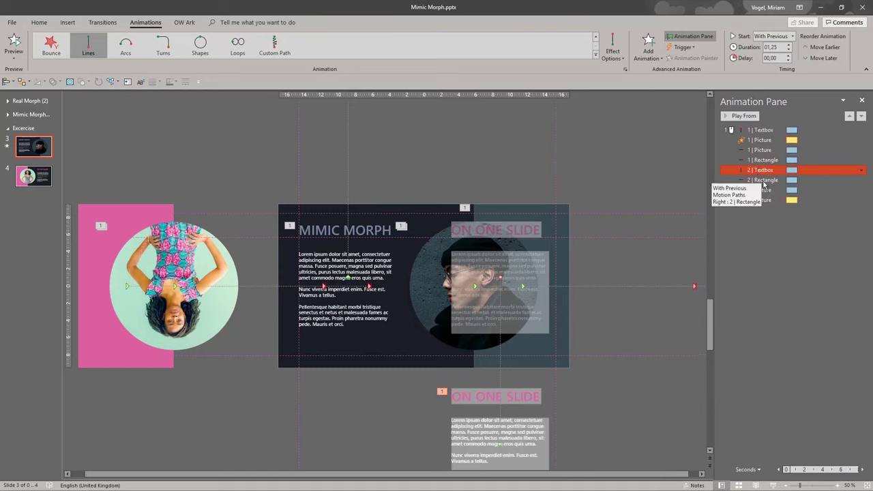
shift+click(760, 199)
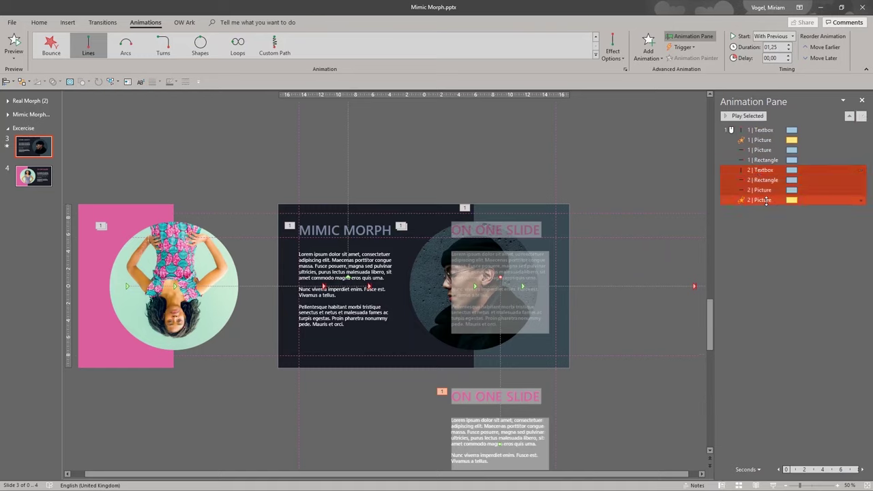
click(782, 58)
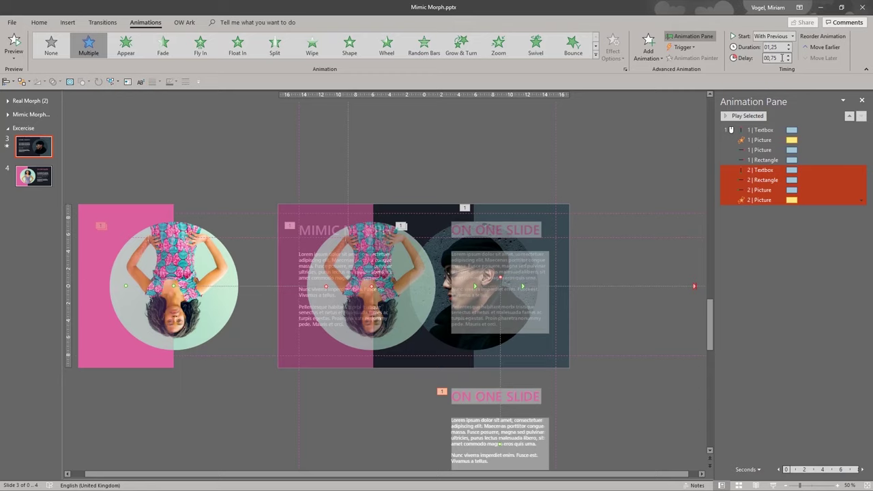
click(661, 171)
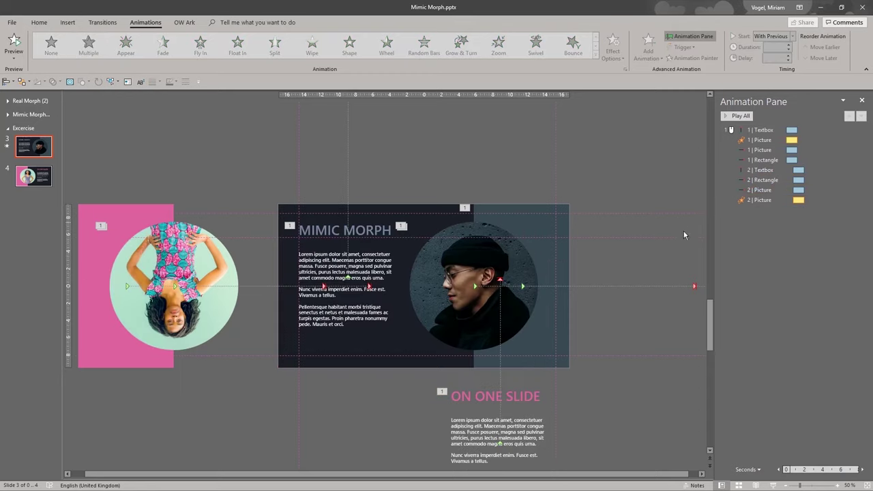
Step: Start the slide show from the current slide and play its animation sequence
click(773, 485)
key(Right)
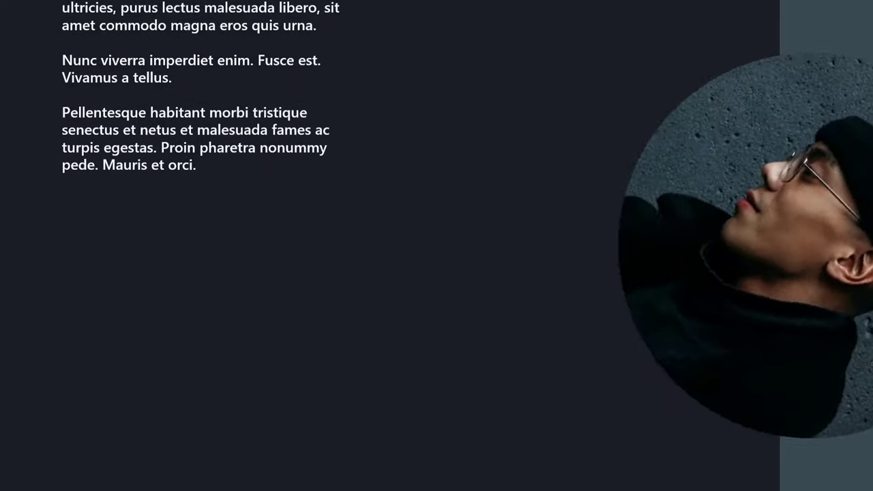